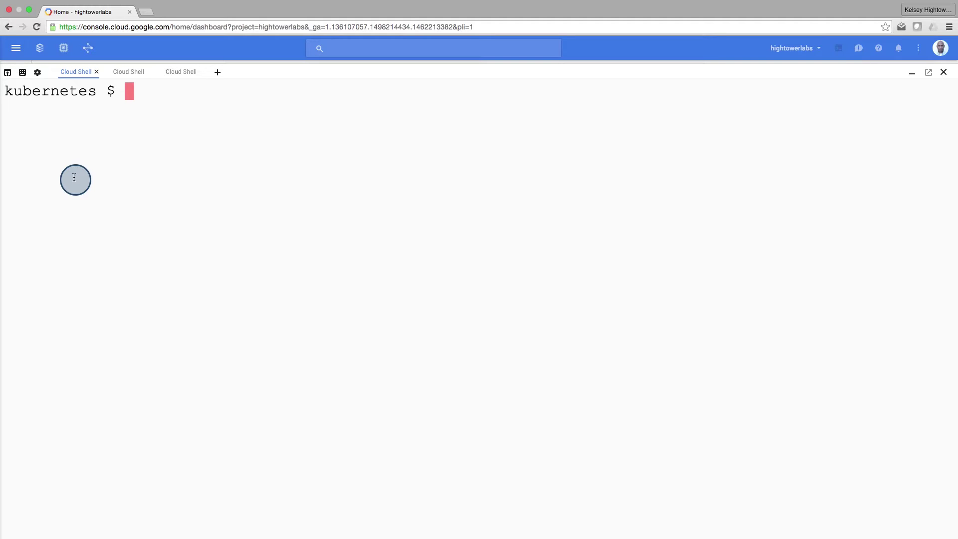
text(c)
text(at pods/se)
Print pods/secure-monolith.yaml and highlight the nginx preStop lifecycle and volumeMounts blocks
key(Tab)
key(Return)
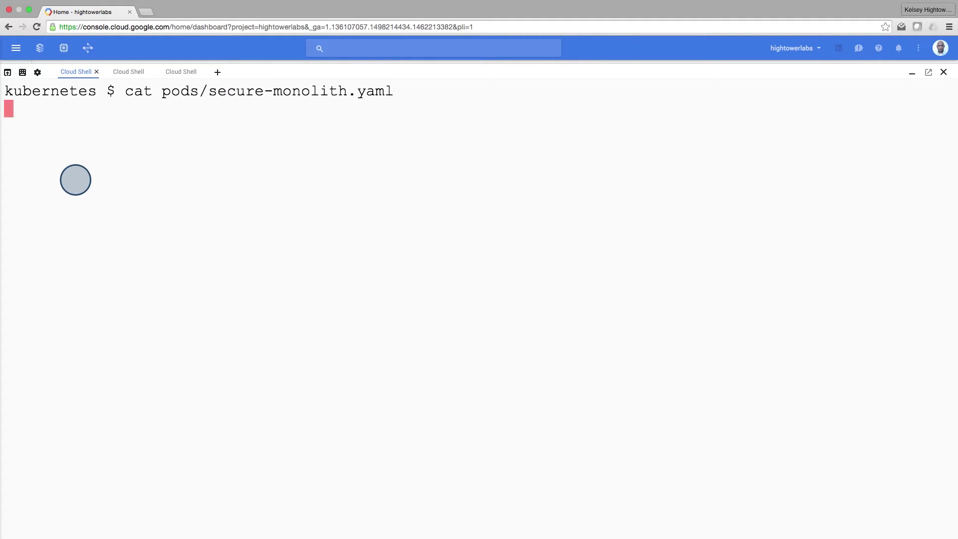
scroll(89, 193, up, 5)
scroll(89, 193, up, 2)
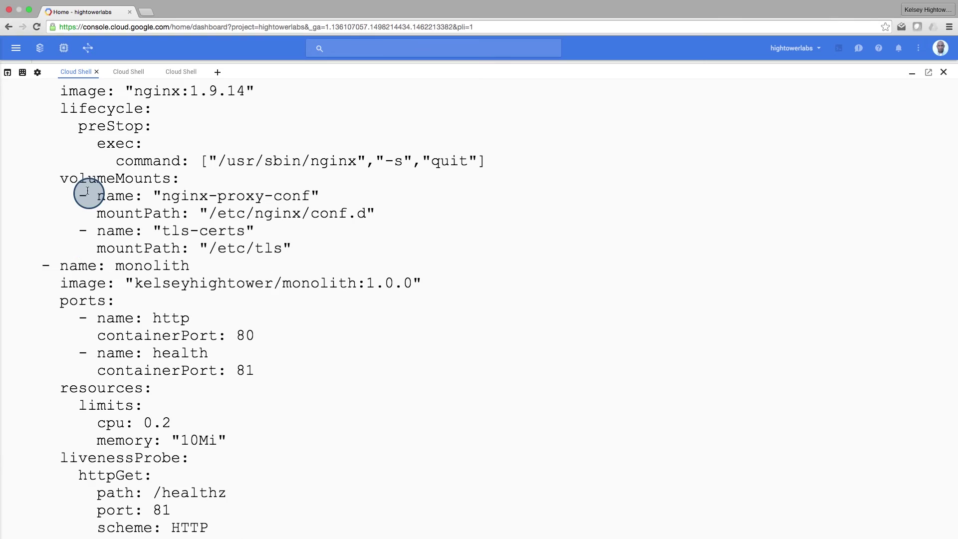
scroll(85, 188, up, 1)
drag(60, 144, 255, 143)
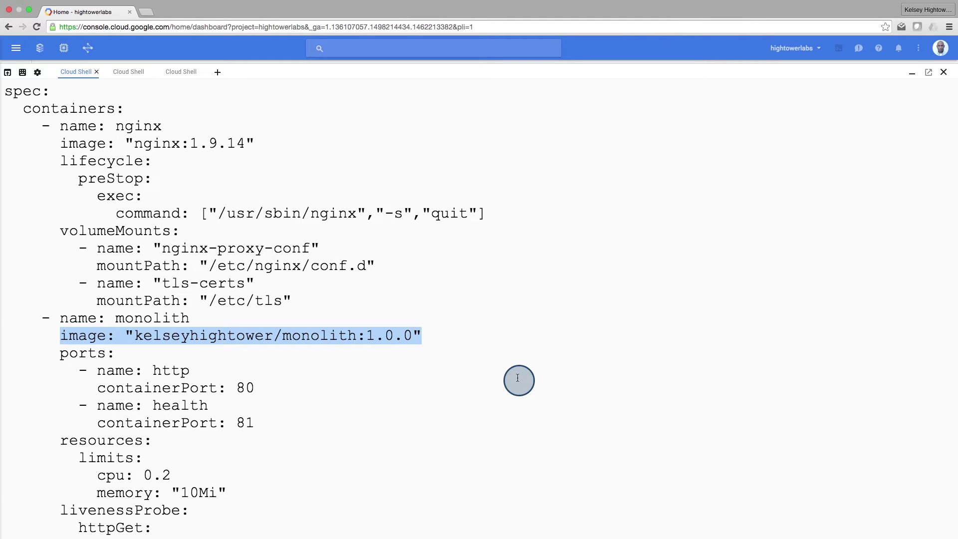
click(271, 182)
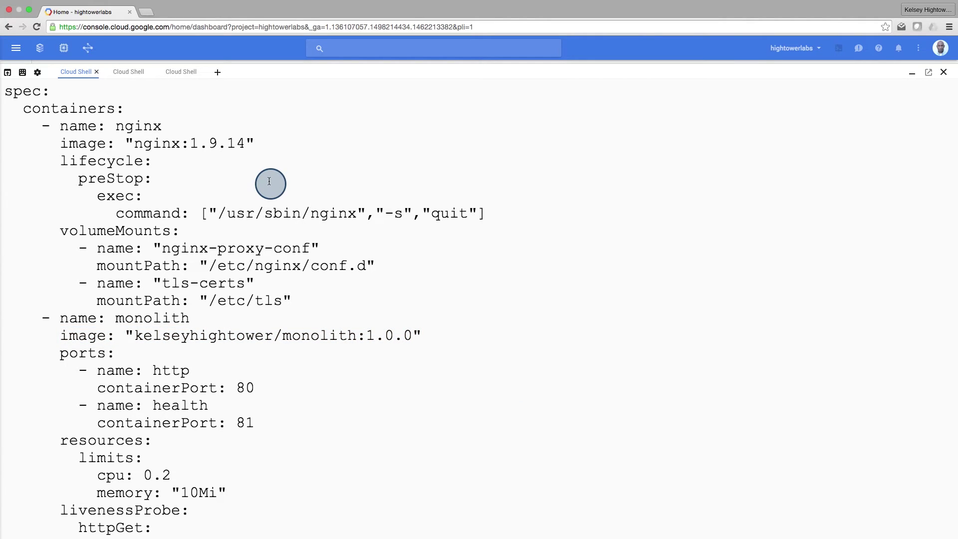
drag(60, 160, 498, 216)
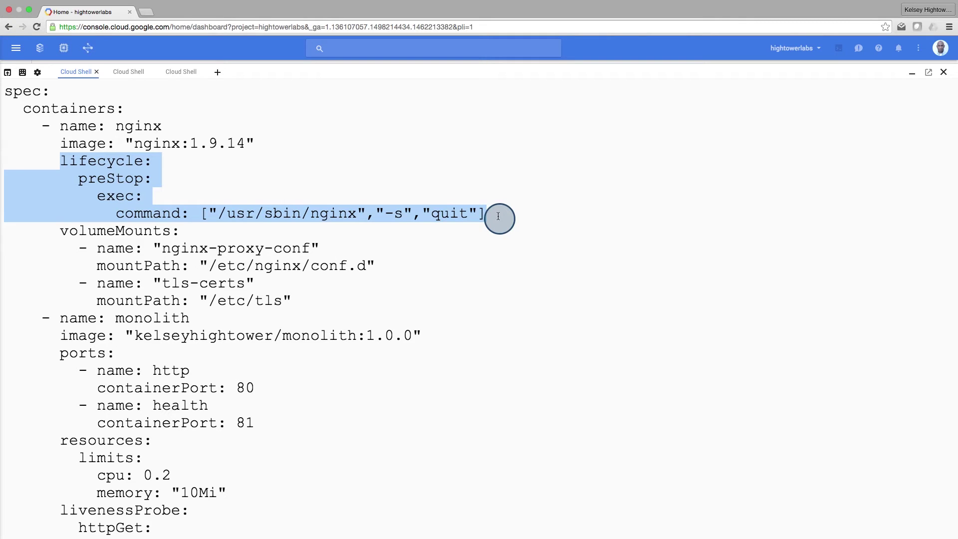
drag(60, 231, 391, 291)
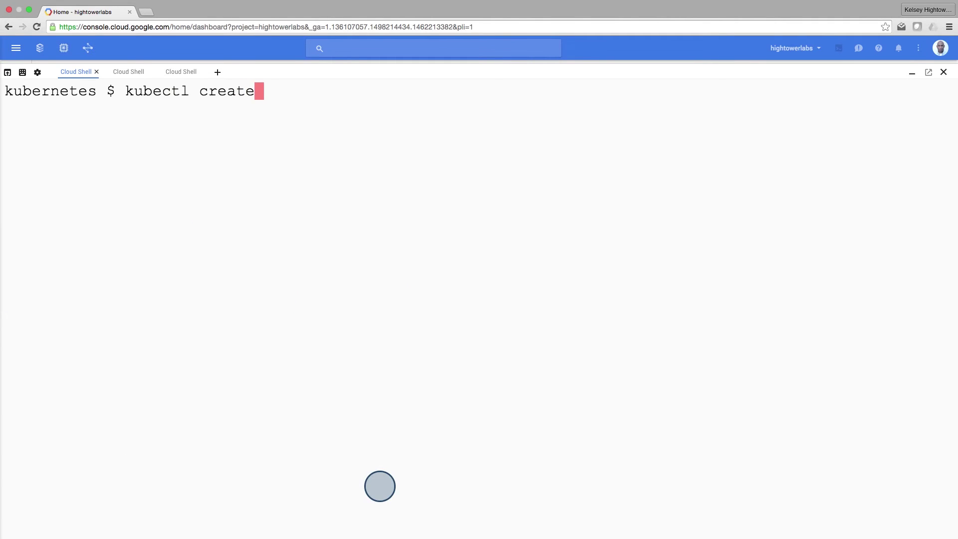
text(-f p)
text(ods/se)
Create the pod from pods/secure-monolith.yaml and confirm secure-monolith shows 2/2 Running
key(Tab)
key(Return)
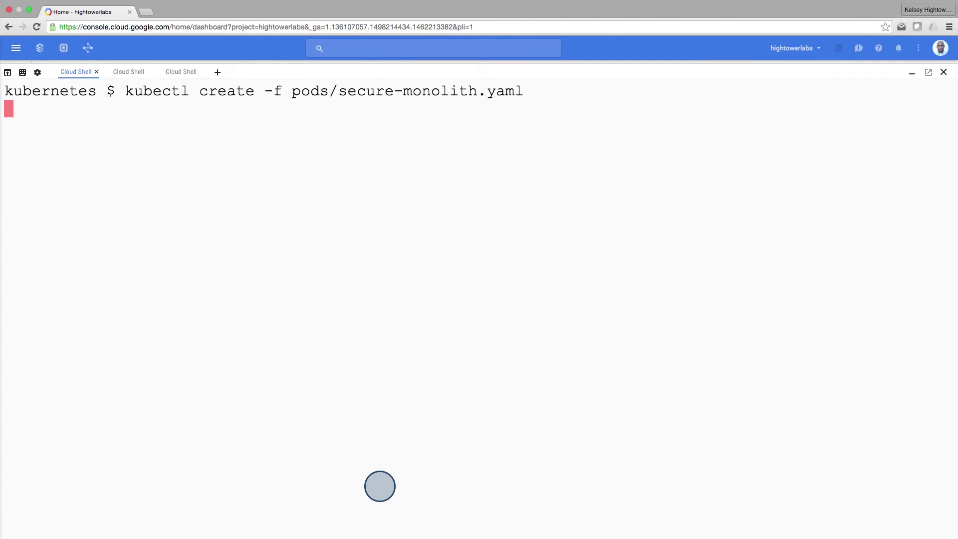
text(kubectl get pods secure-monol)
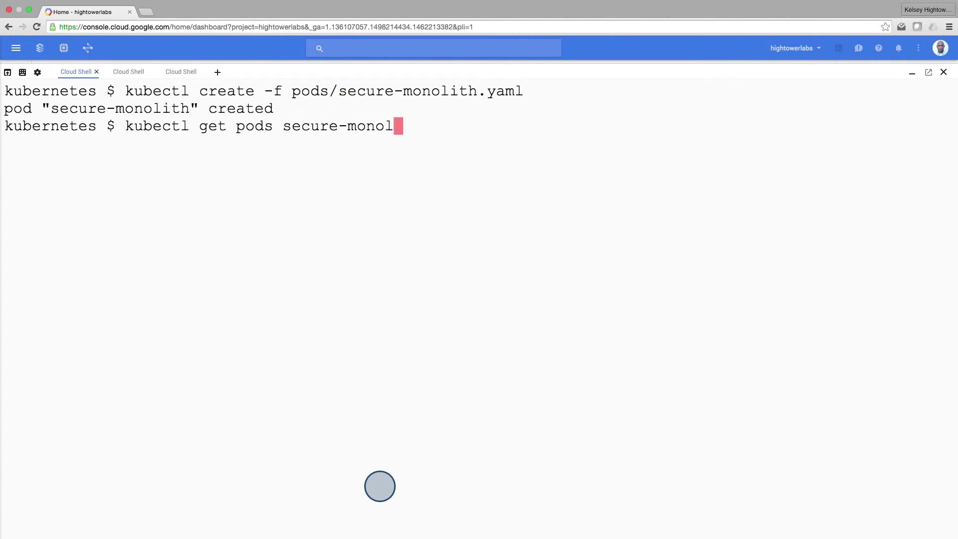
text(ith)
key(Return)
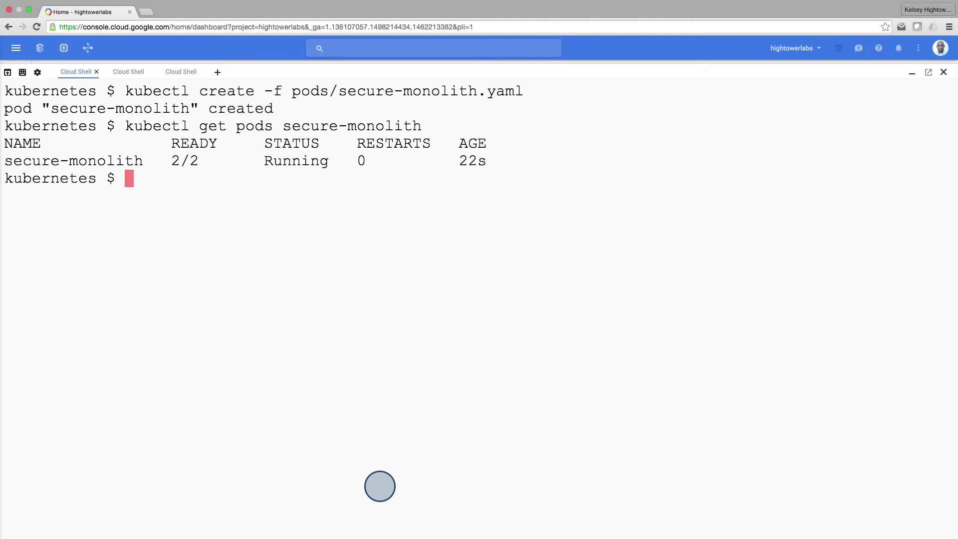
text(443:4)
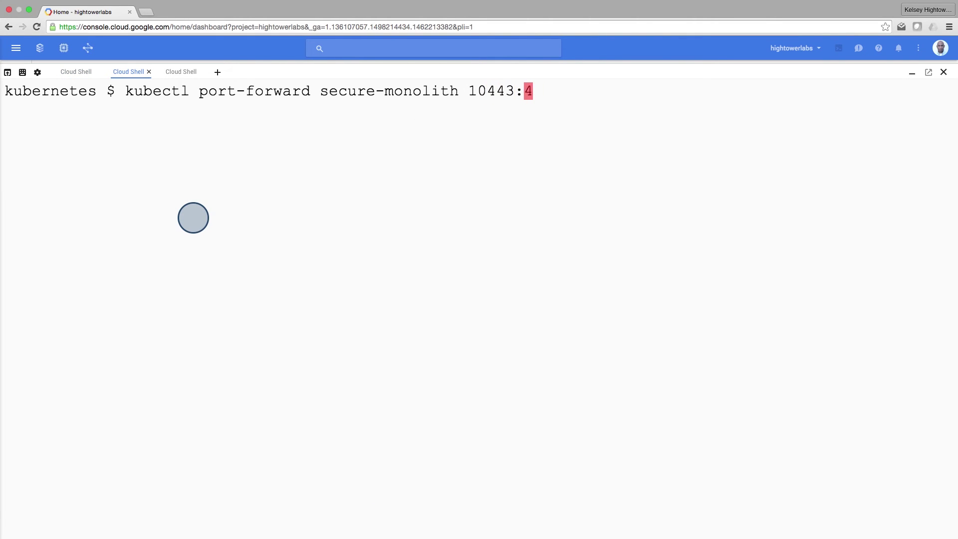
text(43)
In the second session, run kubectl port-forward secure-monolith 10443:443
key(Return)
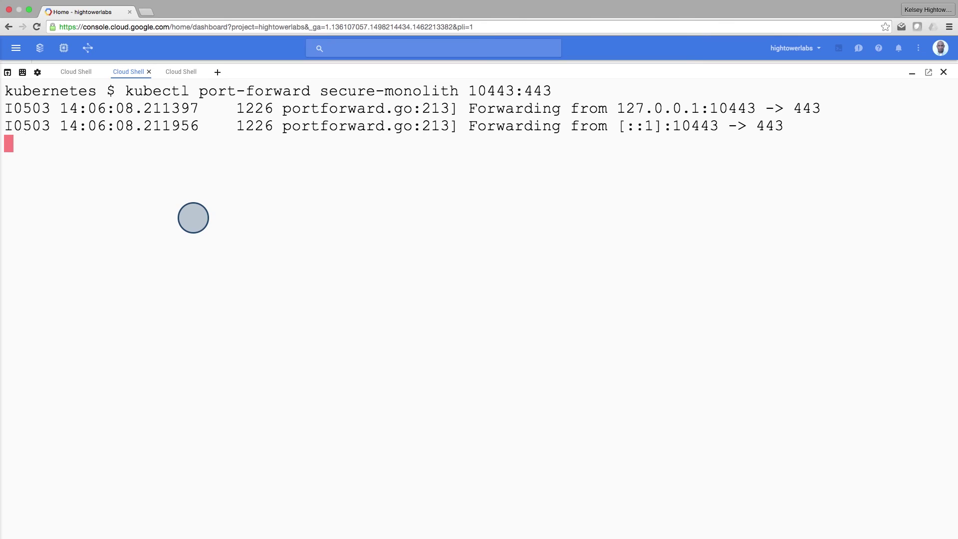
click(78, 72)
text(12)
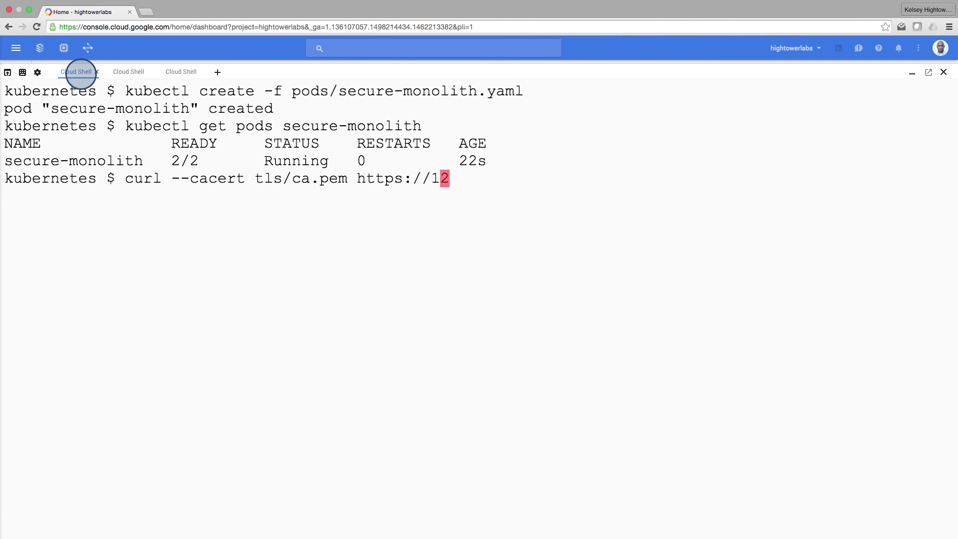
text(7.0.0.1)
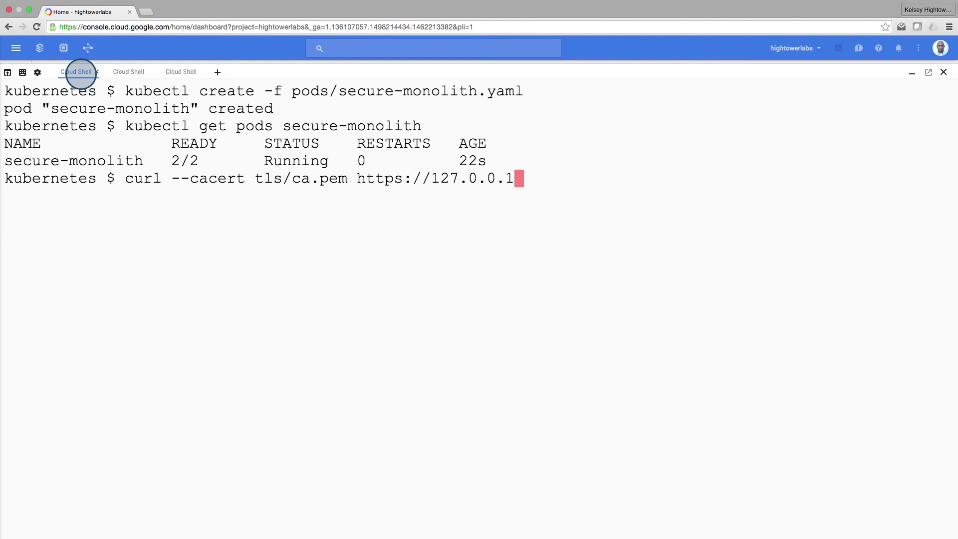
text(:10443)
key(Return)
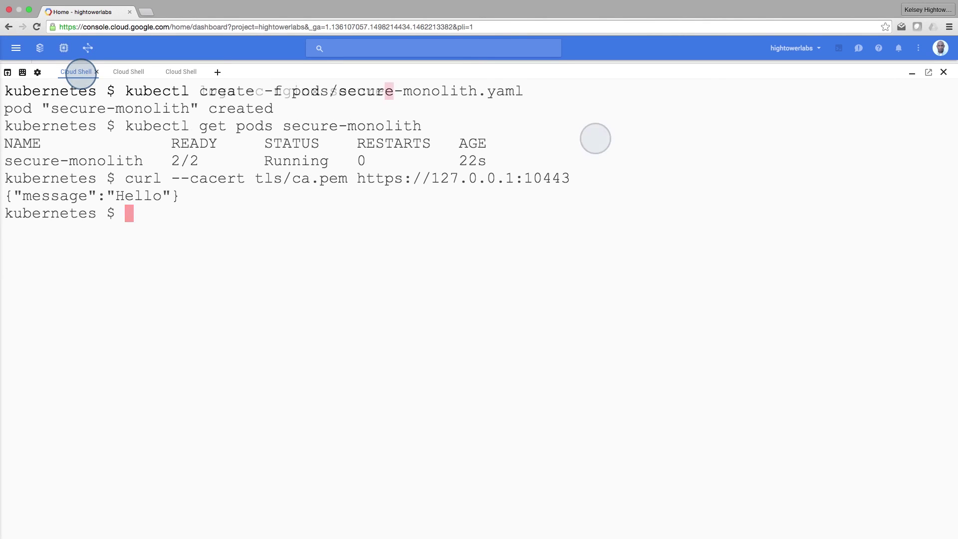
text(m)
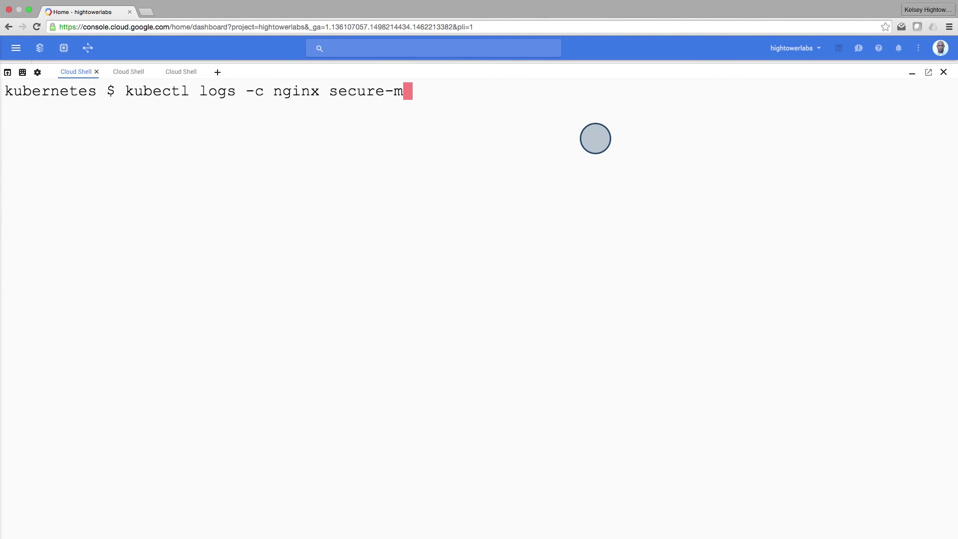
text(onolith)
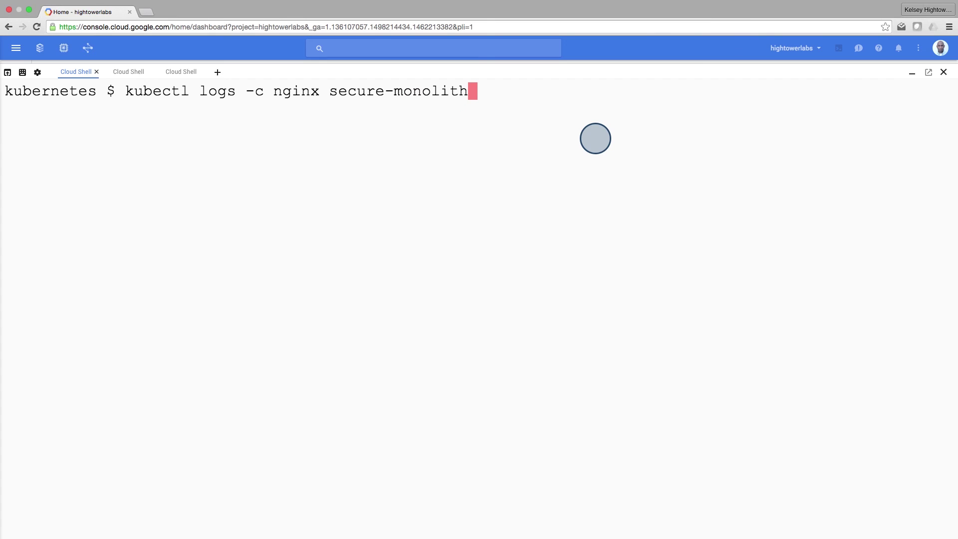
Display kubectl logs -c nginx secure-monolith, showing the GET request with status 200
key(Return)
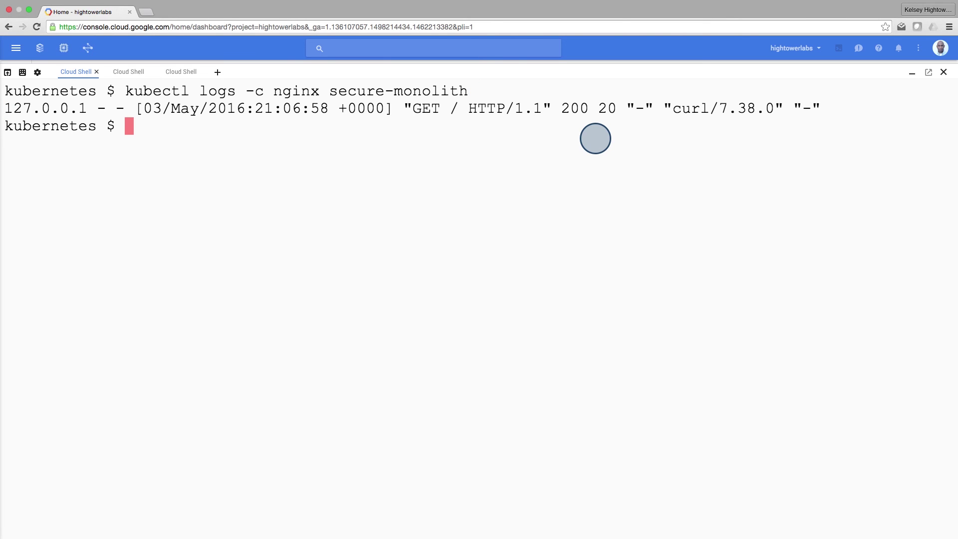